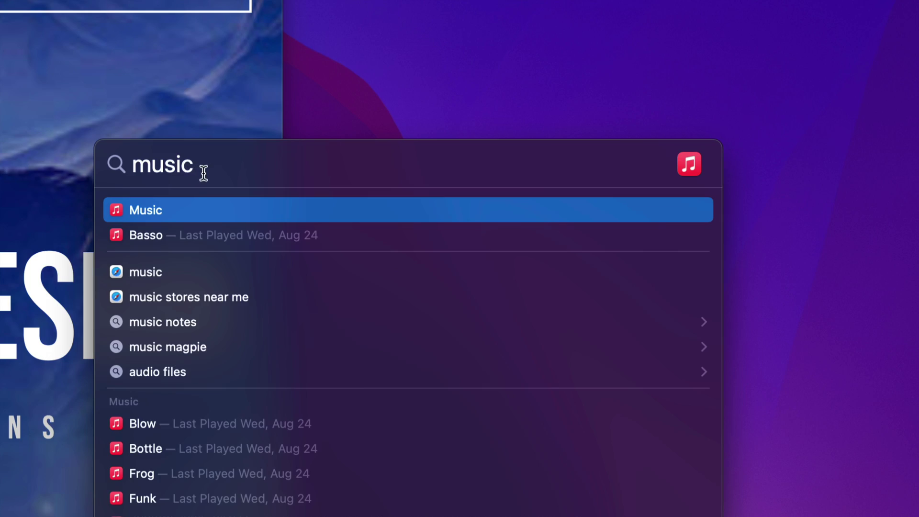
Launch Music, show the Tech & Design iPhone's songs, and select the 'music for youtube shorts' folder
click(145, 212)
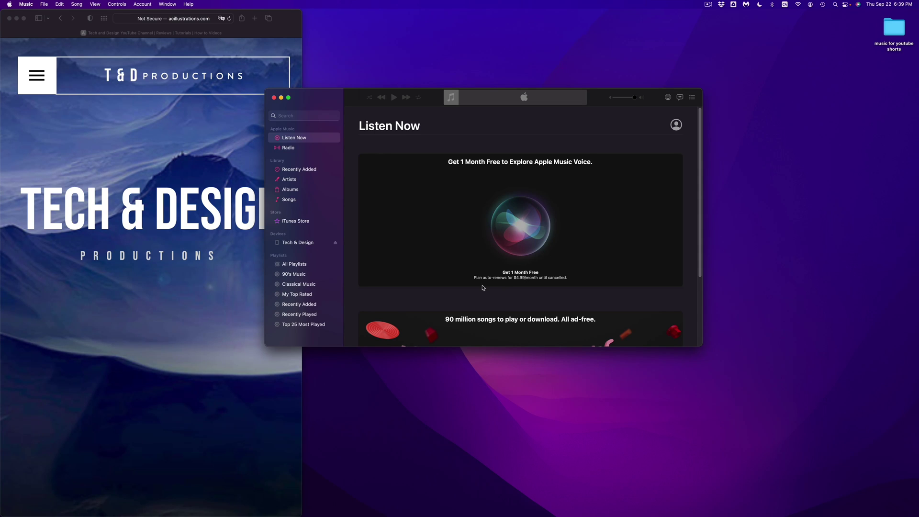
mouse_move(320, 108)
mouse_down()
mouse_move(382, 119)
mouse_move(434, 149)
mouse_up()
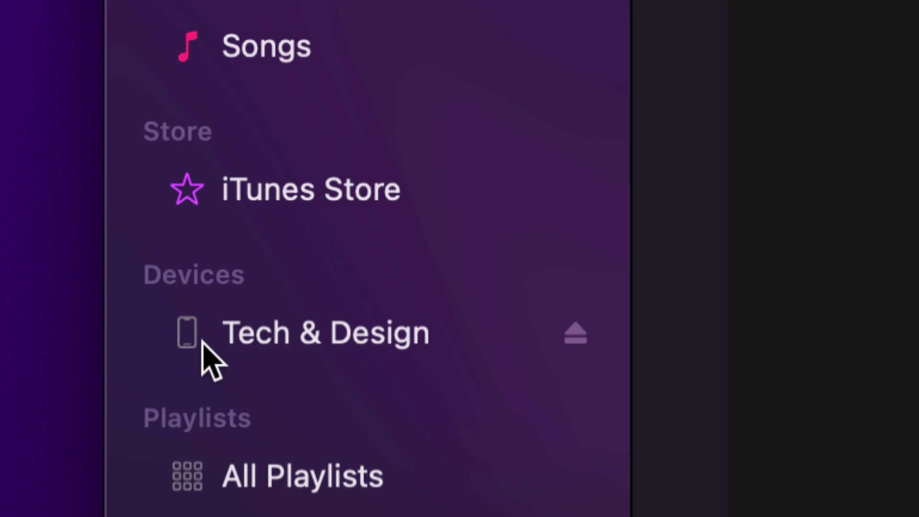
click(342, 344)
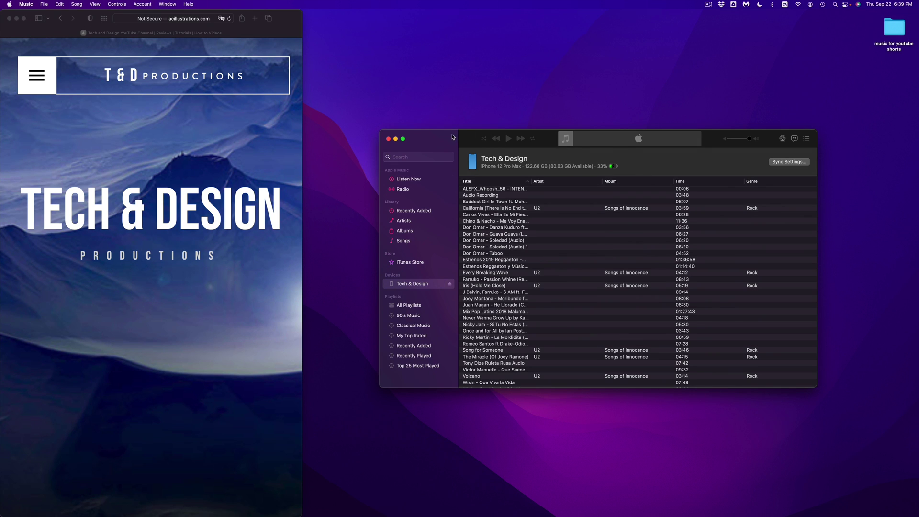
drag(452, 137, 434, 135)
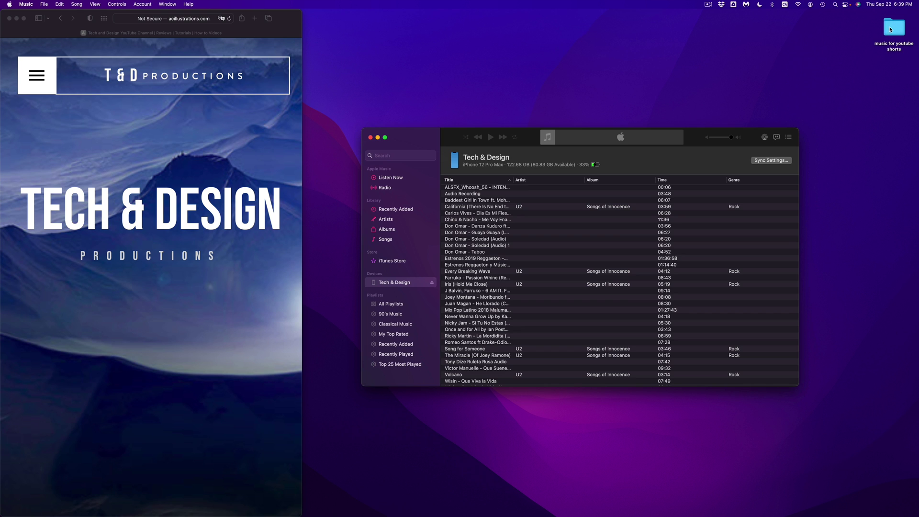
mouse_move(893, 29)
mouse_down()
mouse_move(812, 95)
mouse_move(721, 61)
mouse_up()
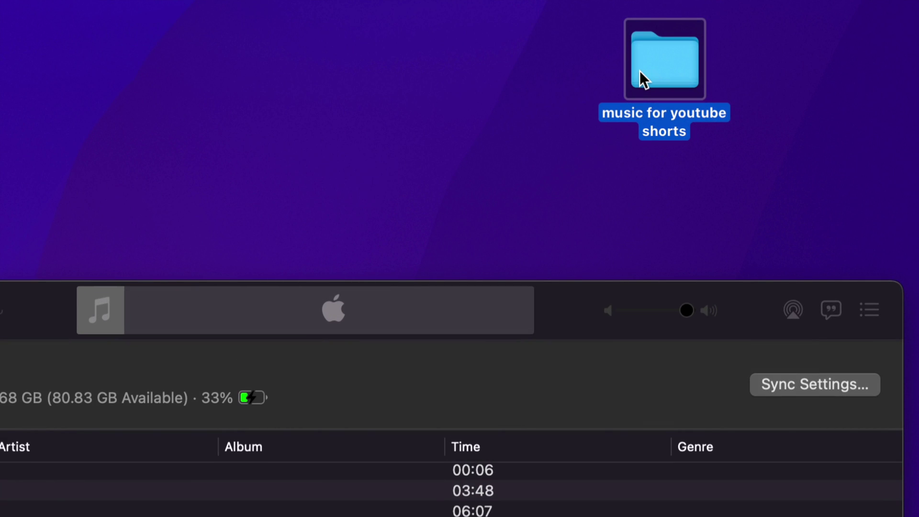
Open the 'music for youtube shorts' folder, show Music's Recently Added, and select all its MP3s
double_click(640, 71)
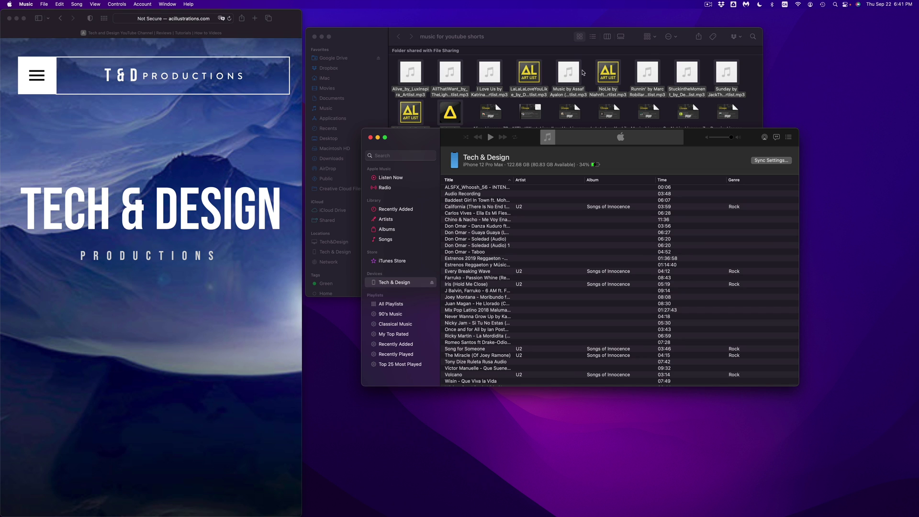
mouse_move(530, 40)
mouse_down()
mouse_move(622, 43)
mouse_move(636, 18)
mouse_up()
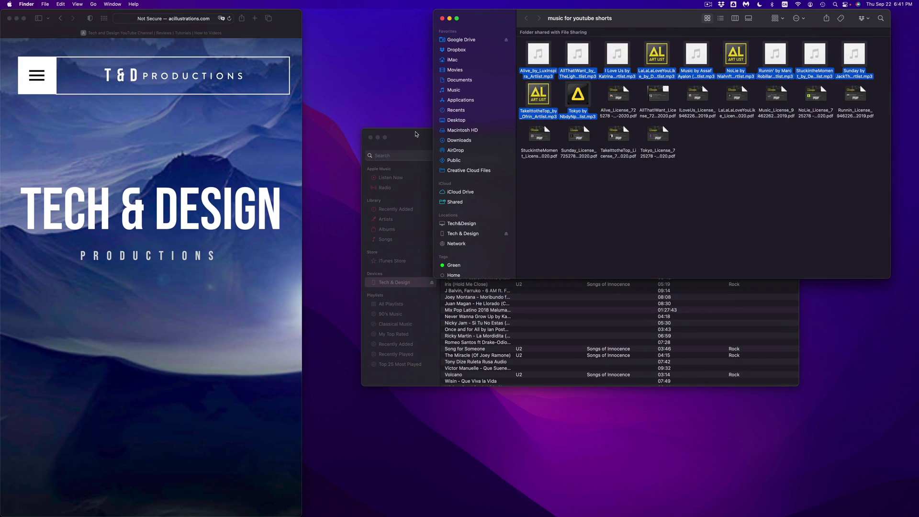
click(406, 175)
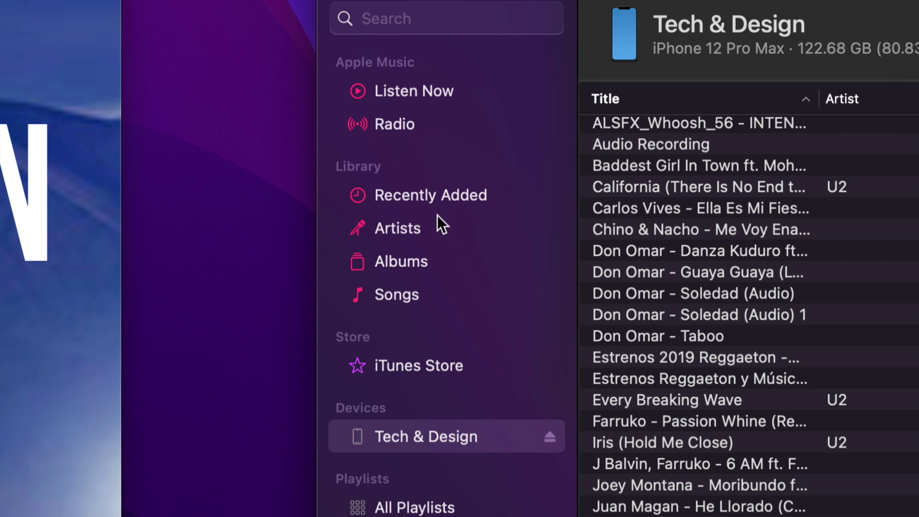
click(438, 198)
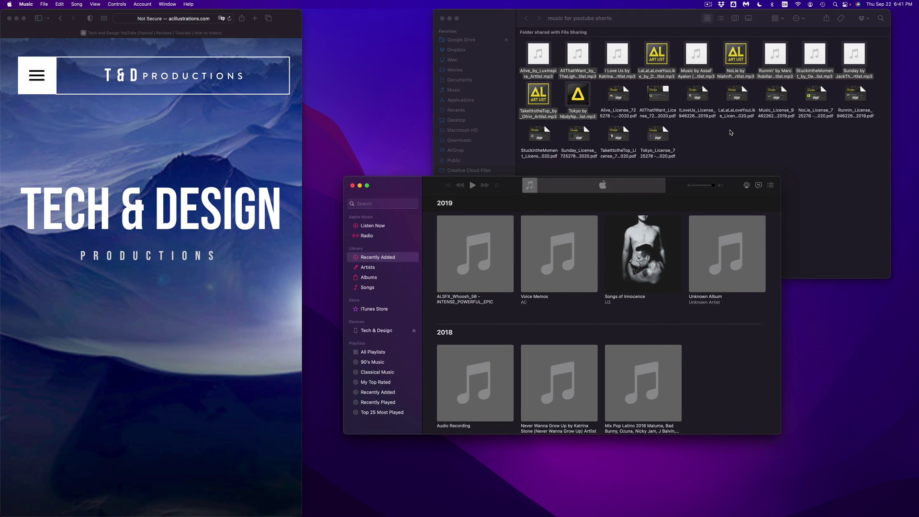
mouse_move(538, 53)
key(super+a)
Drop the selected MP3s into Music to import them into the library
mouse_move(538, 54)
mouse_down()
mouse_move(582, 199)
mouse_move(366, 258)
mouse_move(380, 258)
mouse_up()
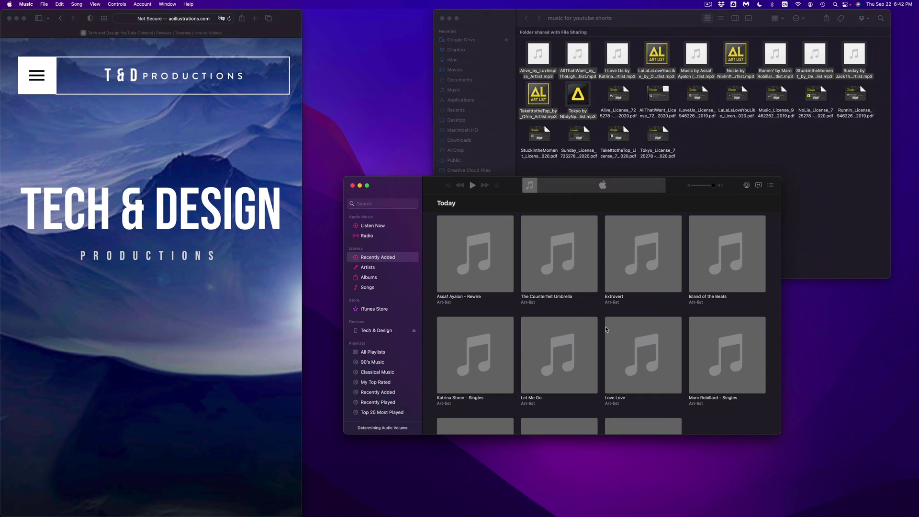
scroll(675, 365, down, 1)
scroll(674, 365, down, 5)
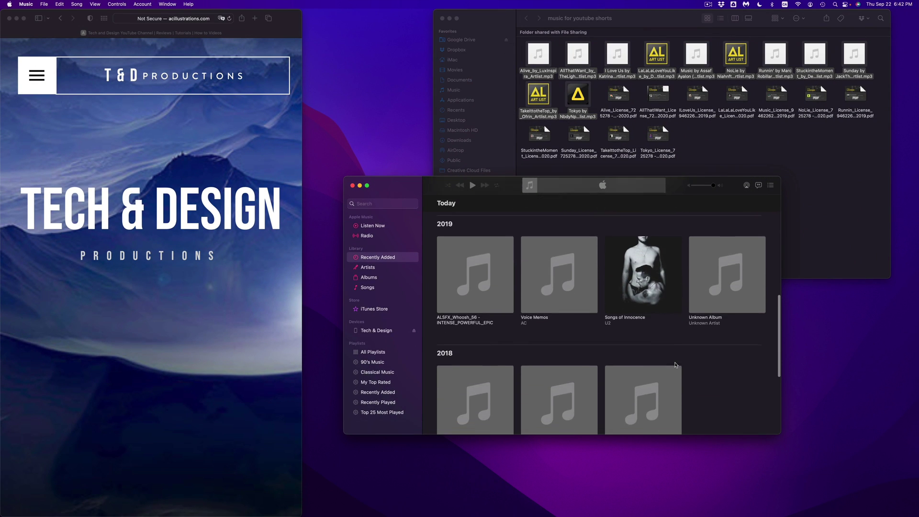
scroll(675, 365, down, 5)
scroll(675, 365, up, 10)
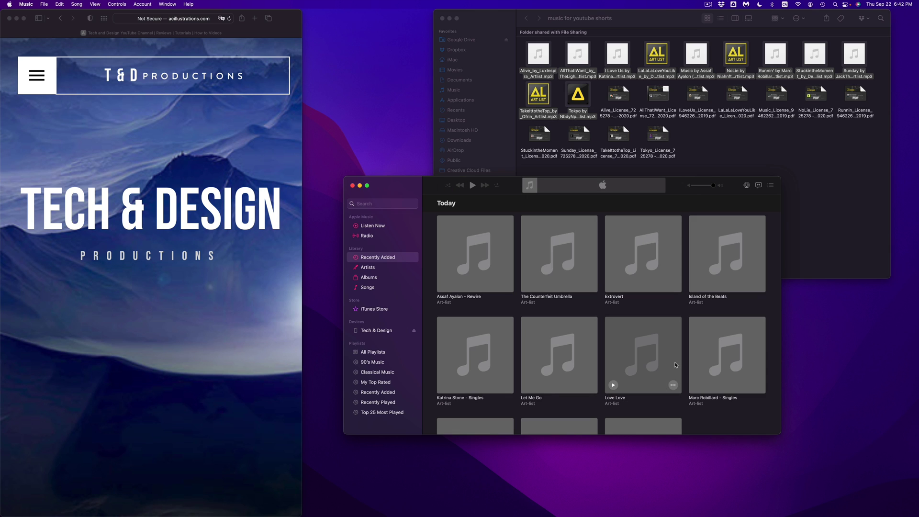
scroll(675, 365, down, 2)
scroll(675, 364, down, 2)
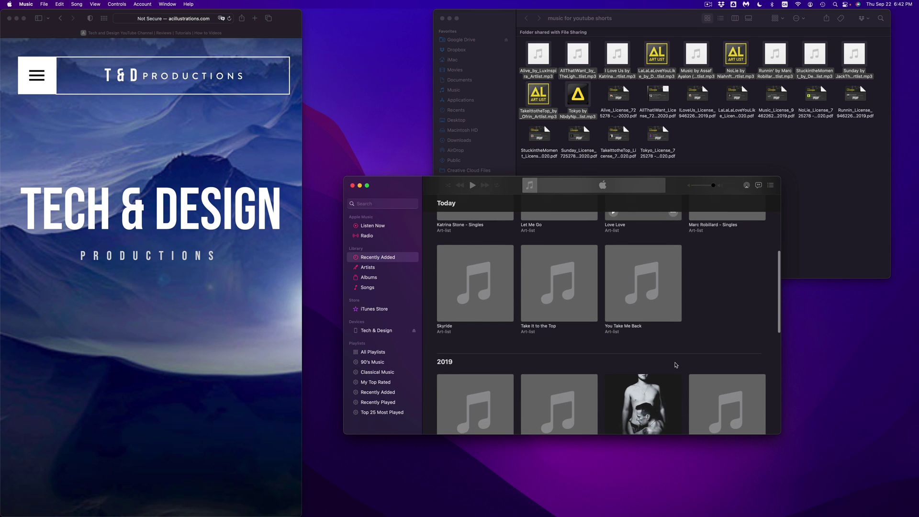
scroll(674, 364, down, 2)
scroll(675, 365, down, 2)
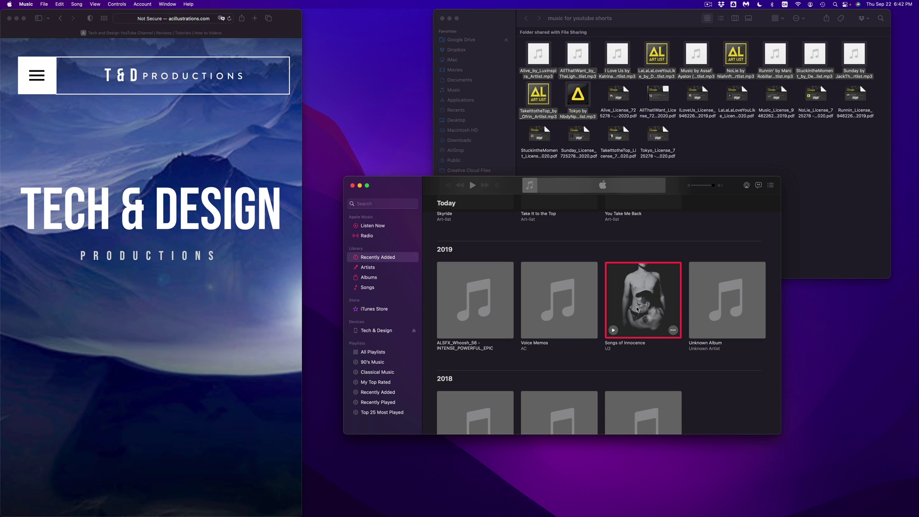
Delete U2's Songs of Innocence from the library and move its files to the Trash
key(Delete)
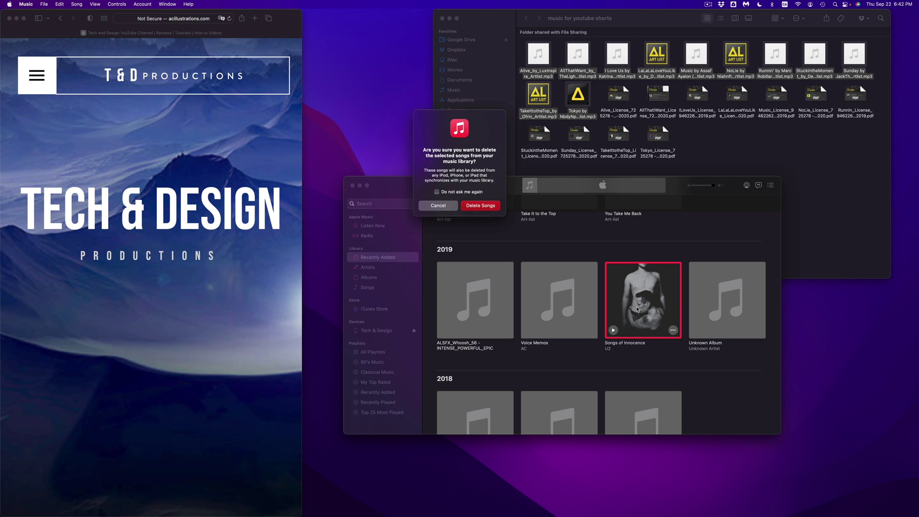
click(484, 206)
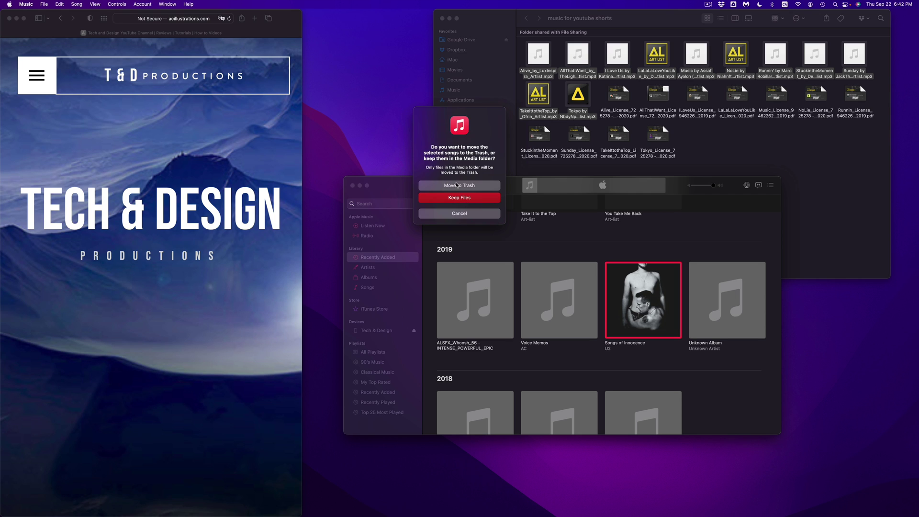
click(449, 185)
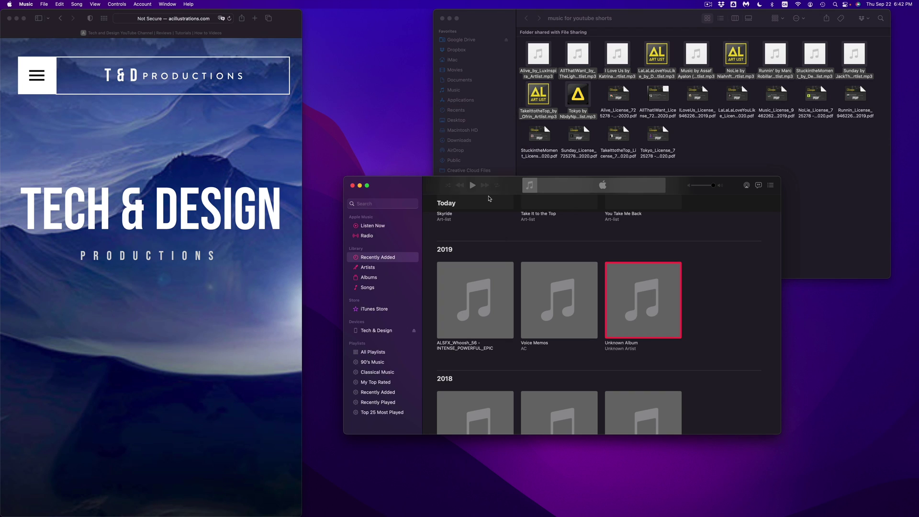
scroll(729, 297, down, 2)
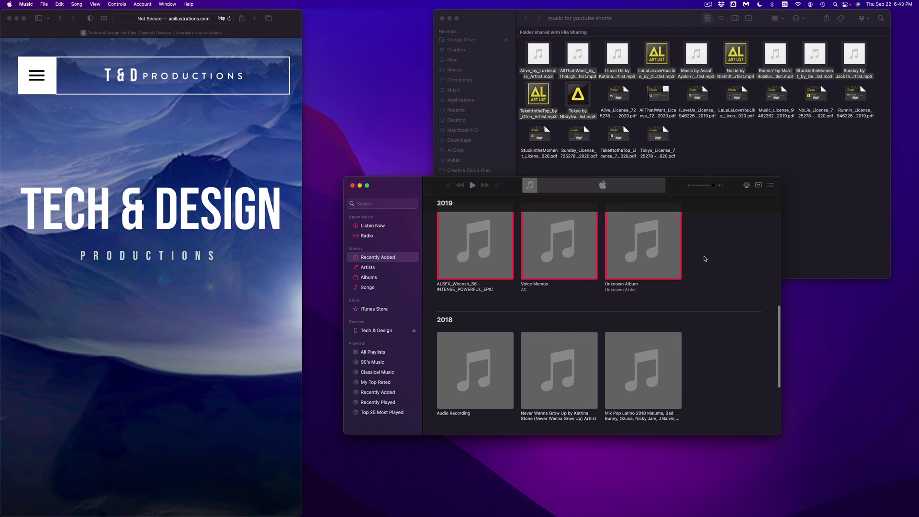
drag(710, 252, 472, 393)
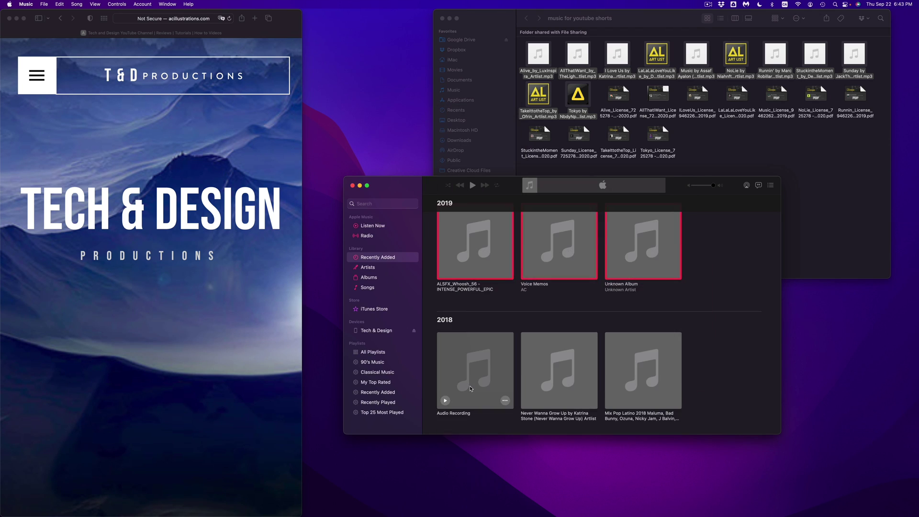
Delete the 2018 Latino pop mix, Never Wanna Grow Up and three 2015 albums, trashing their files
super+click(641, 366)
super+click(586, 356)
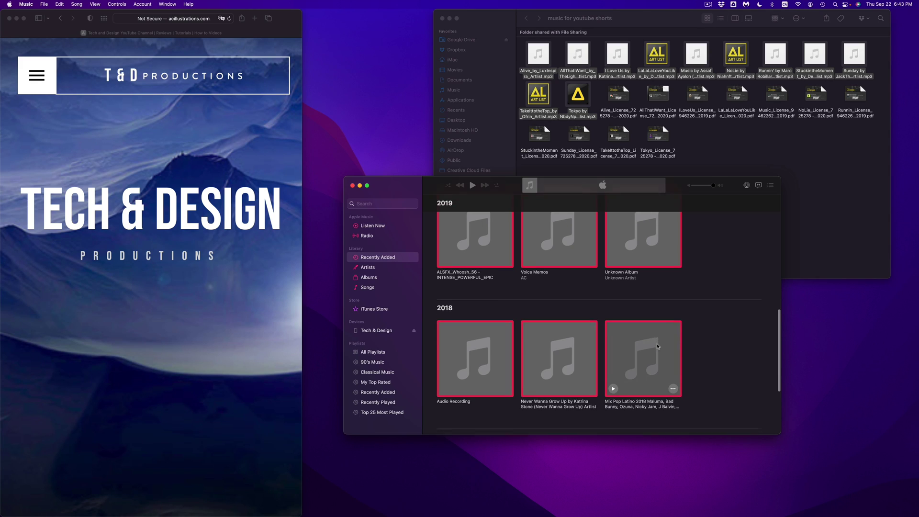
scroll(657, 346, down, 4)
scroll(656, 346, down, 2)
super+click(642, 357)
super+click(550, 355)
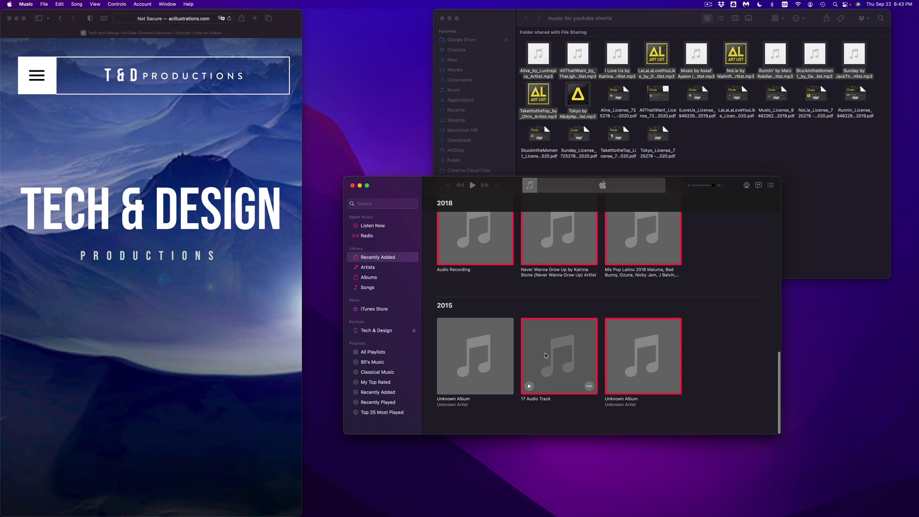
super+click(473, 355)
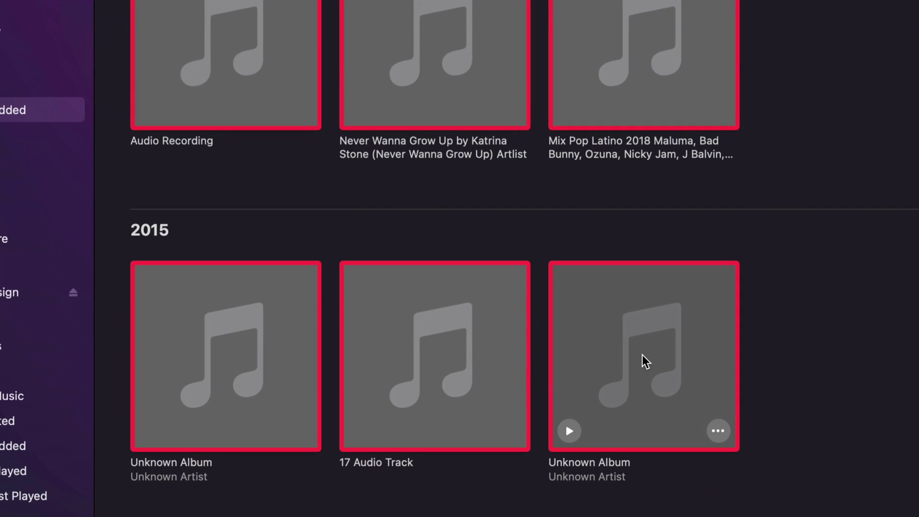
key(Delete)
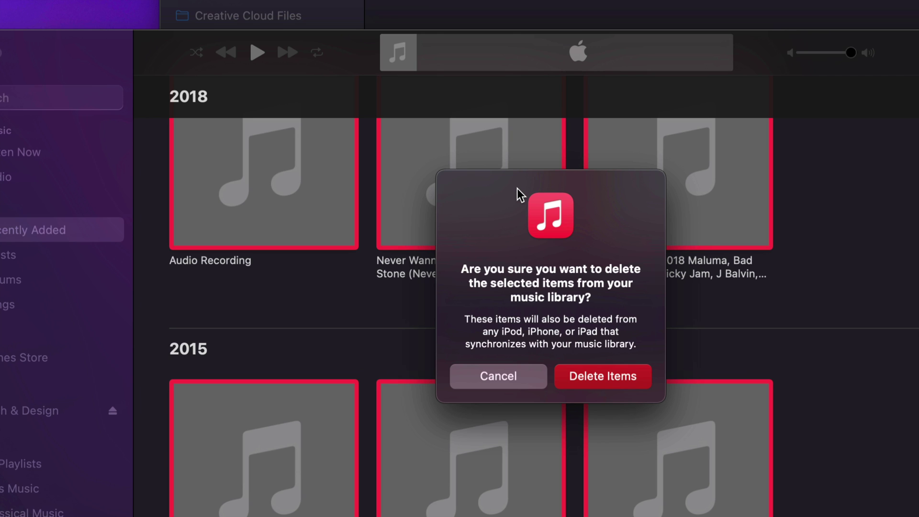
click(603, 375)
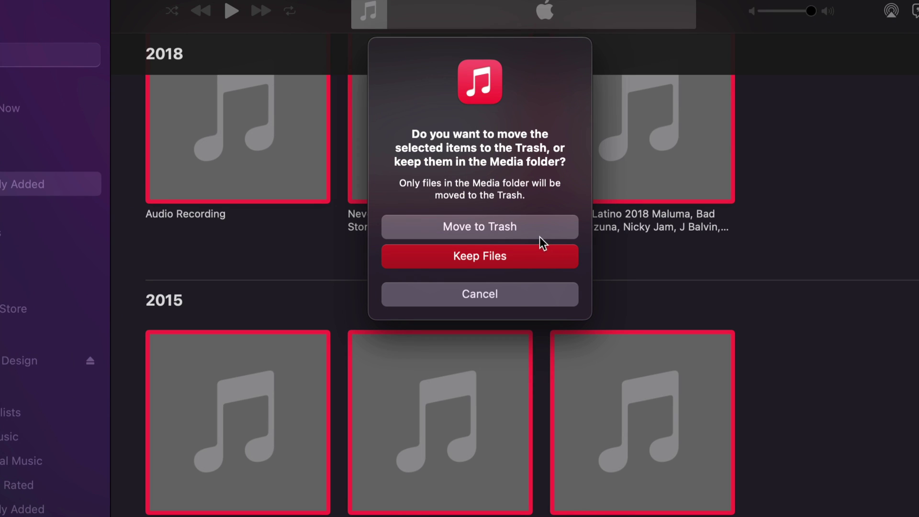
click(480, 229)
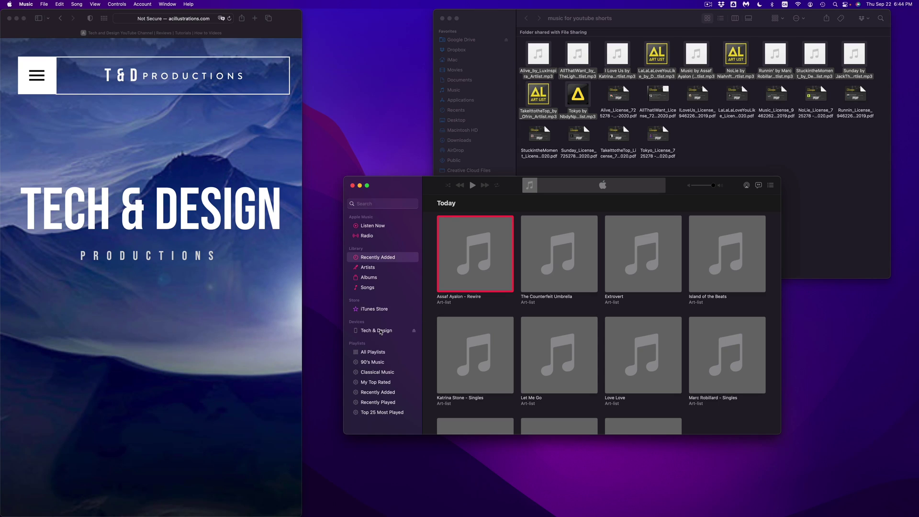
Open Tech & Design's sync settings and enable 'Sync only checked songs and videos'
click(380, 331)
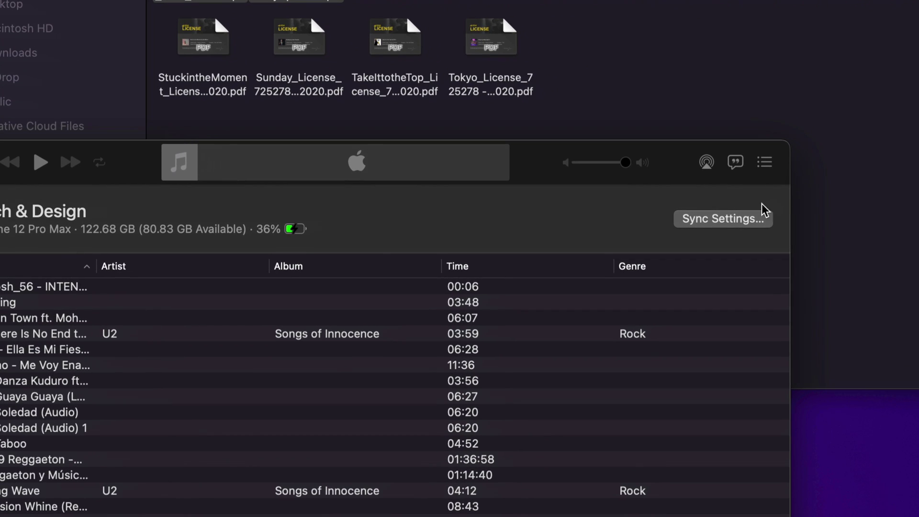
click(703, 223)
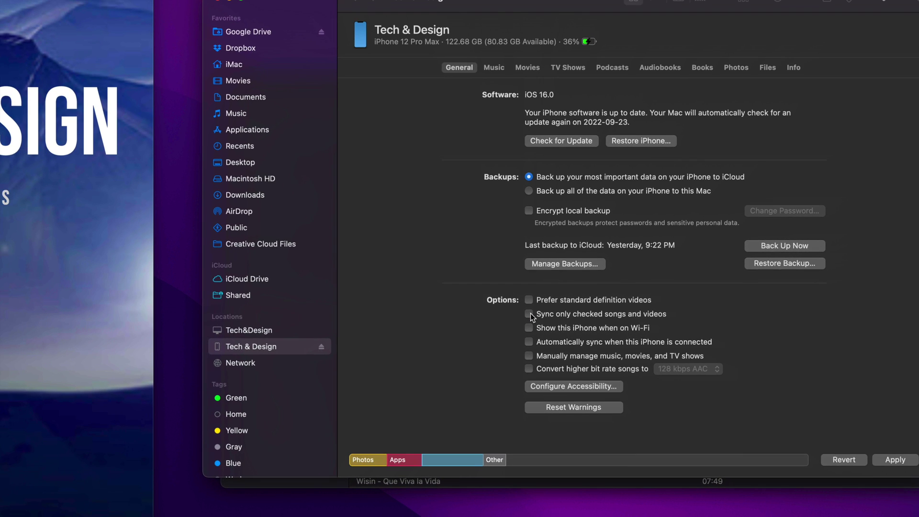
click(531, 313)
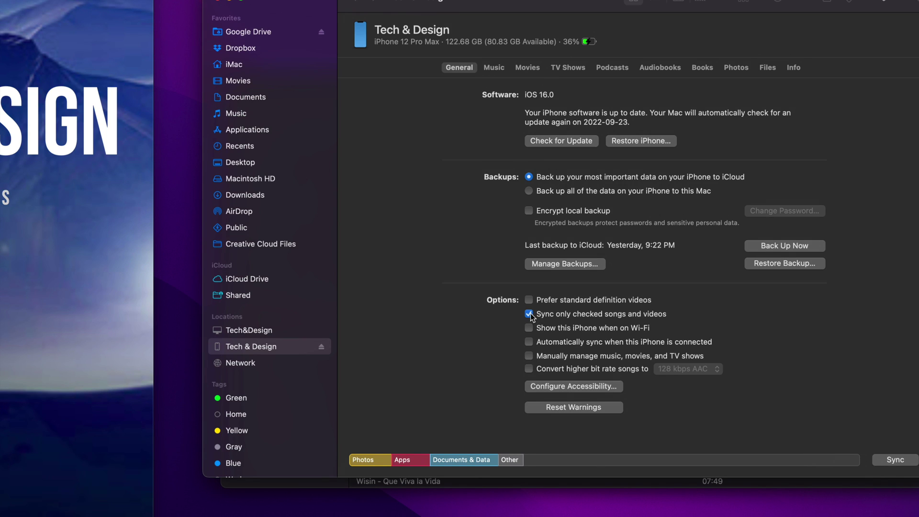
click(530, 313)
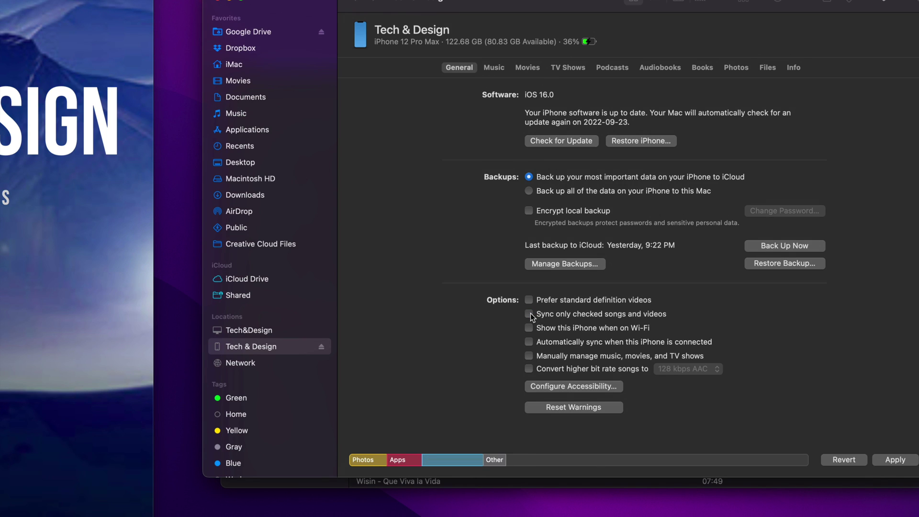
click(531, 313)
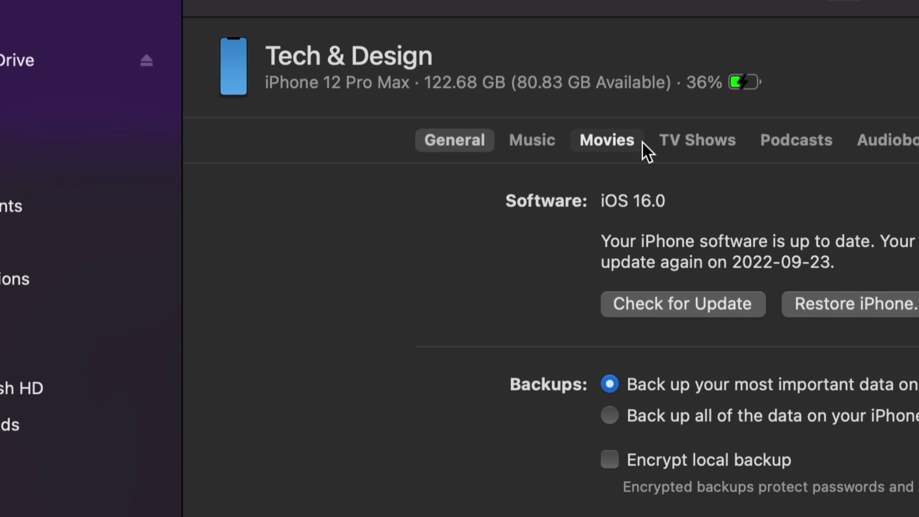
Set music sync to 'Selected artists, albums, genres, and playlists' and show the Albums list
click(537, 140)
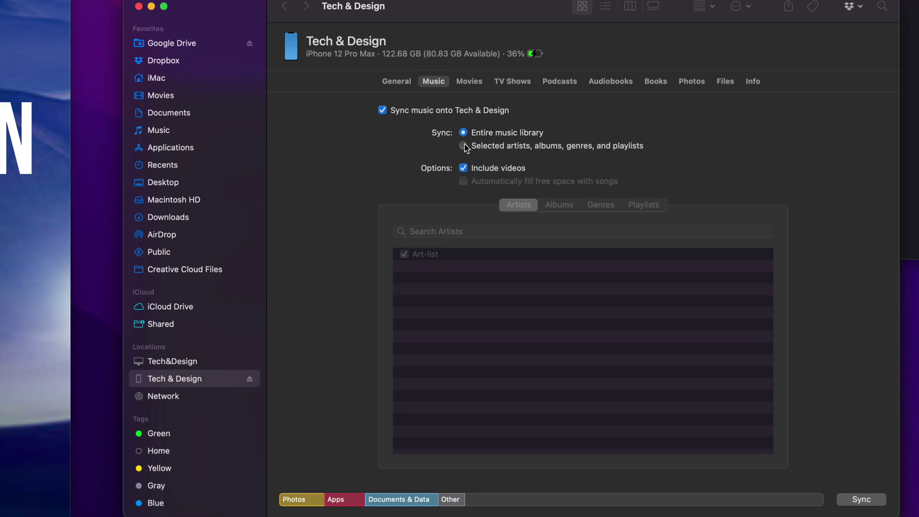
click(463, 145)
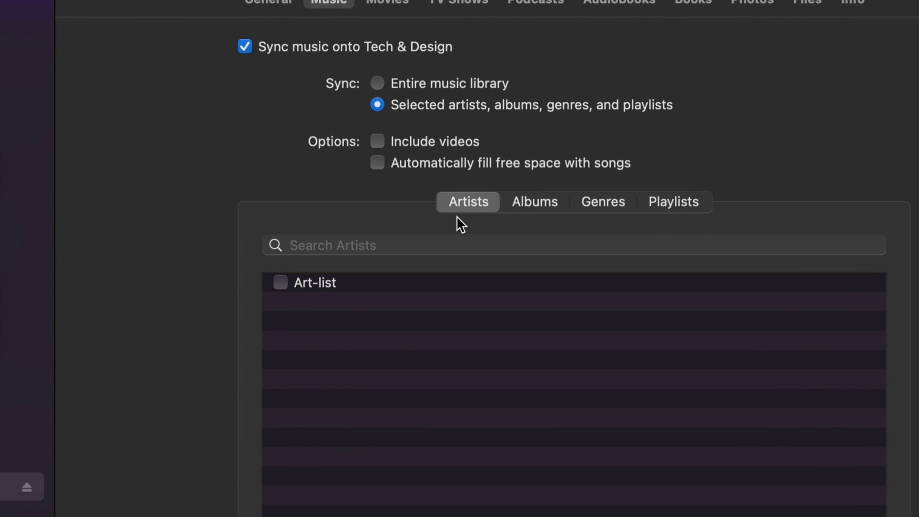
click(535, 194)
click(602, 201)
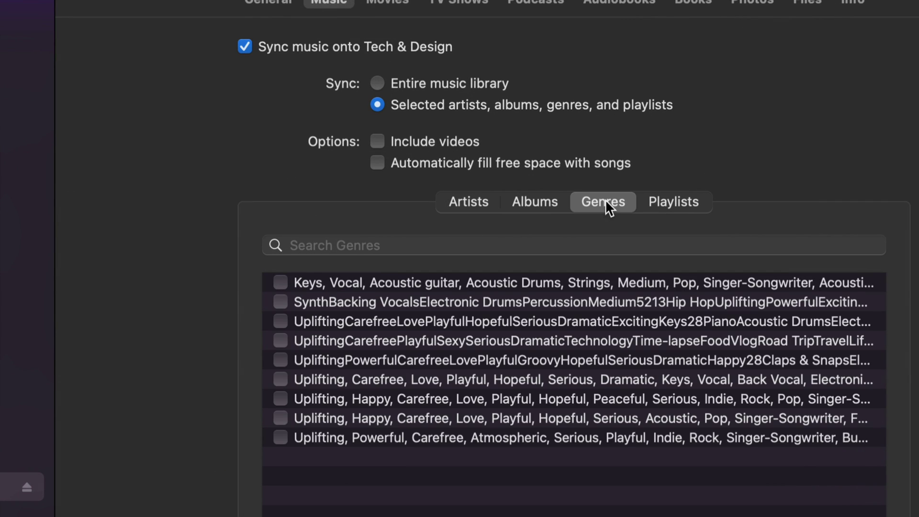
click(659, 203)
click(539, 197)
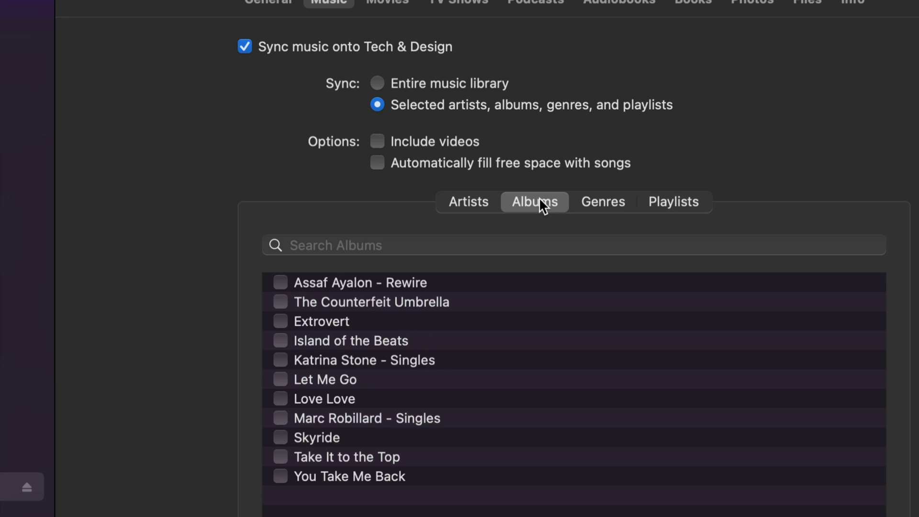
scroll(524, 467, down, 3)
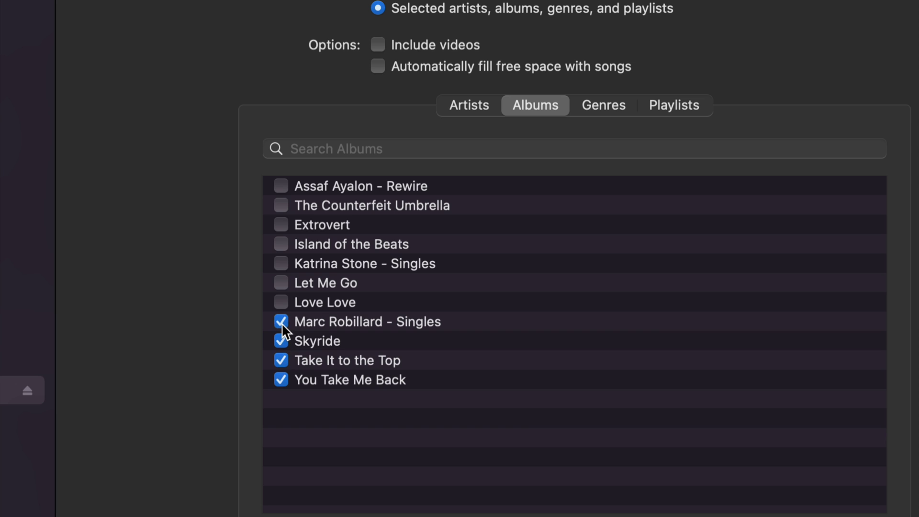
Check Let Me Go, Katrina Stone - Singles, Island of the Beats, Extrovert, The Counterfeit Umbrella and Rewire
click(281, 283)
click(281, 264)
click(281, 244)
click(281, 225)
click(281, 205)
click(281, 186)
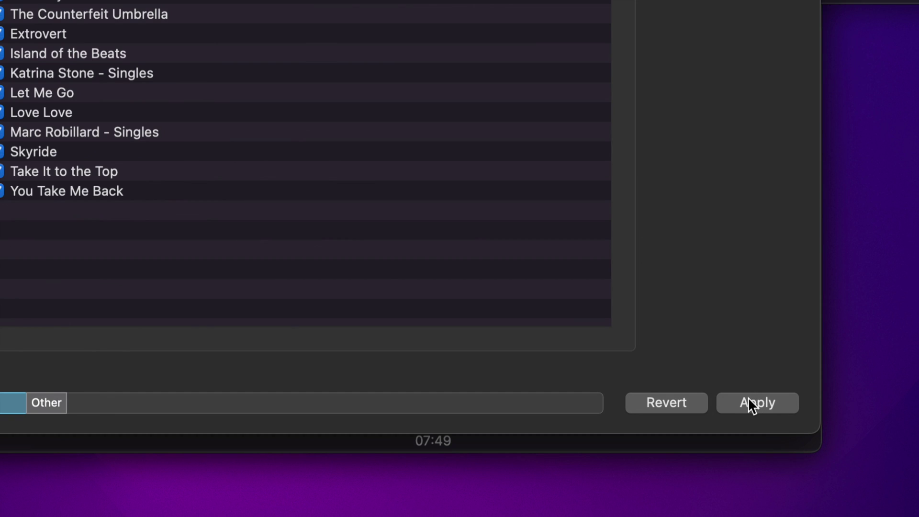
Apply the album sync settings and acknowledge the missing Music app warning to start syncing
click(754, 404)
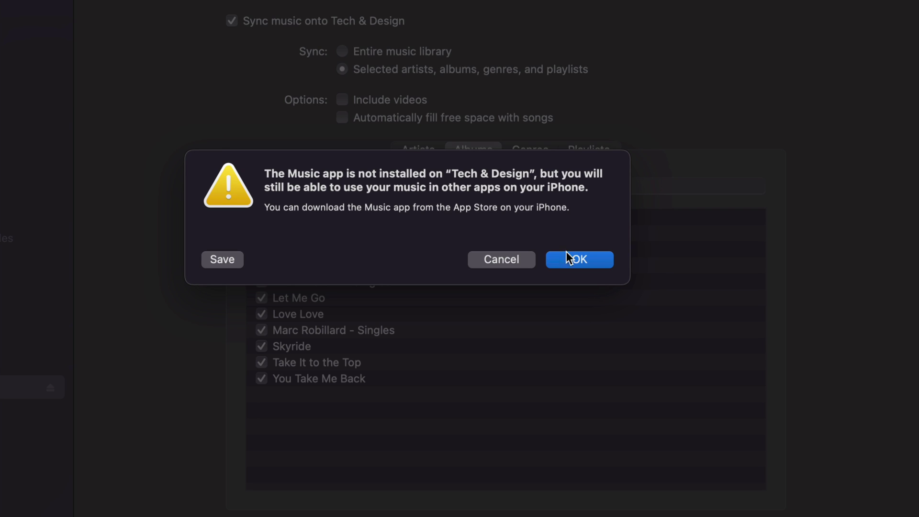
click(579, 259)
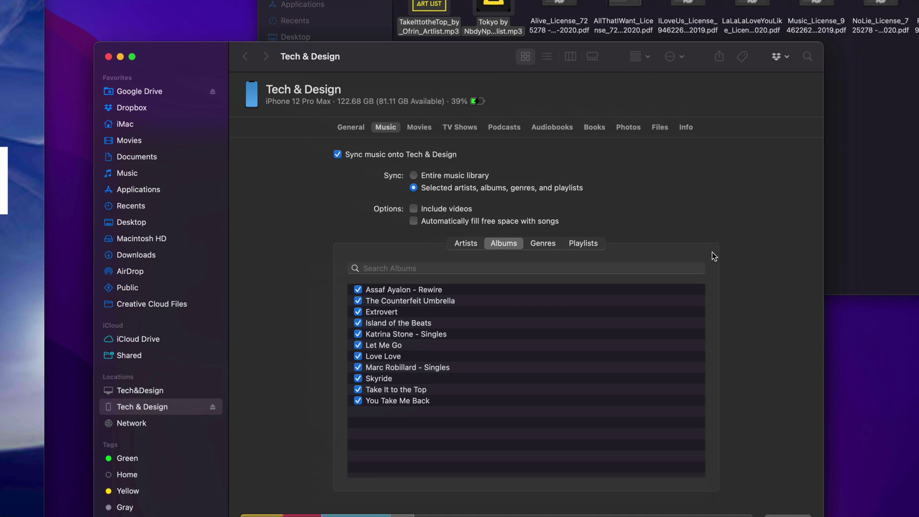